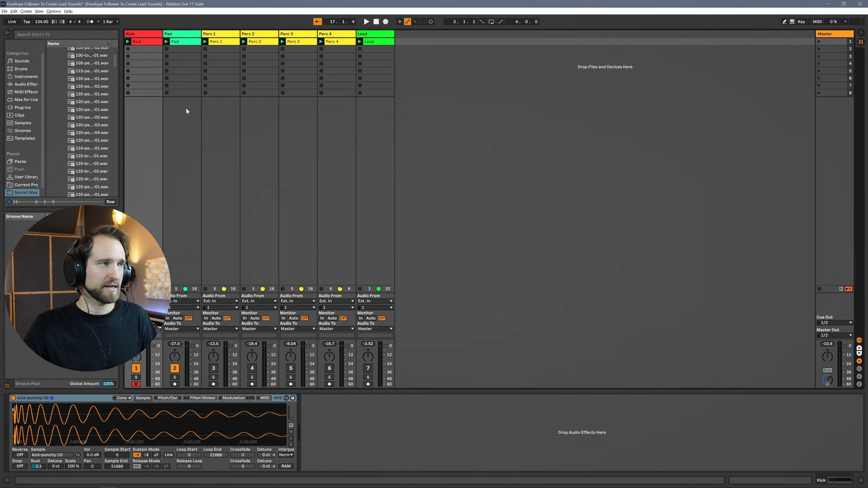
# Play back the loop briefly, and add an Envelope Follower after the sampler on the Kick track
pyautogui.press('space')
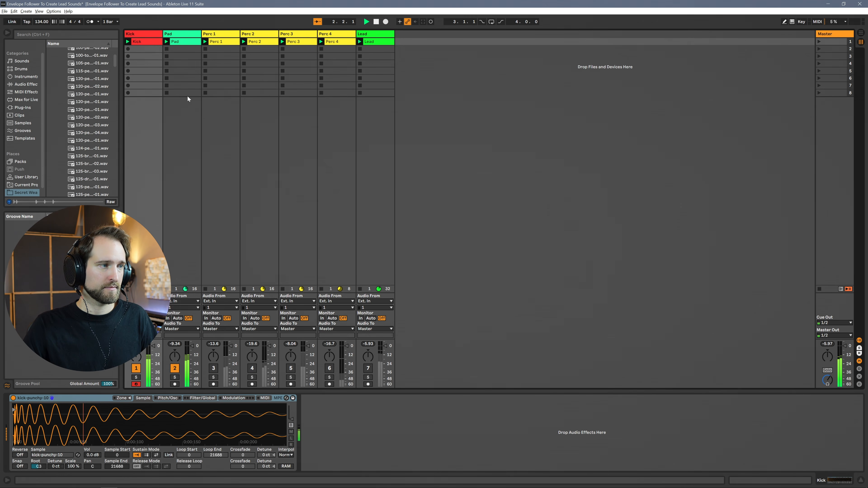
pyautogui.press('space')
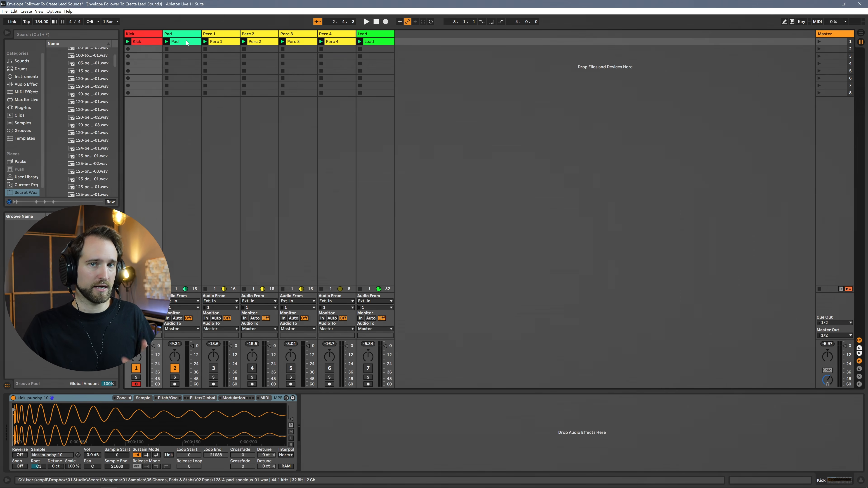
pyautogui.hotkey('ctrl', 'f')
pyautogui.write('enve')
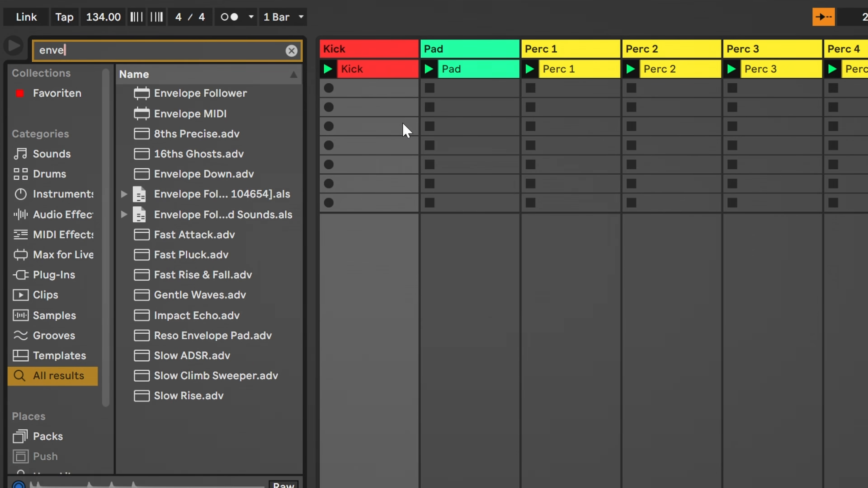
pyautogui.press('Down')
pyautogui.press('Return')
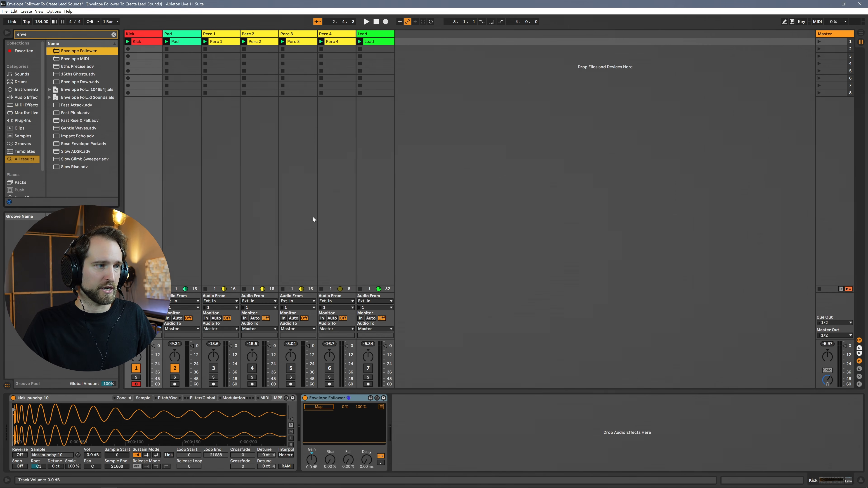
# Add a Utility device to the Pad track
pyautogui.click(180, 36)
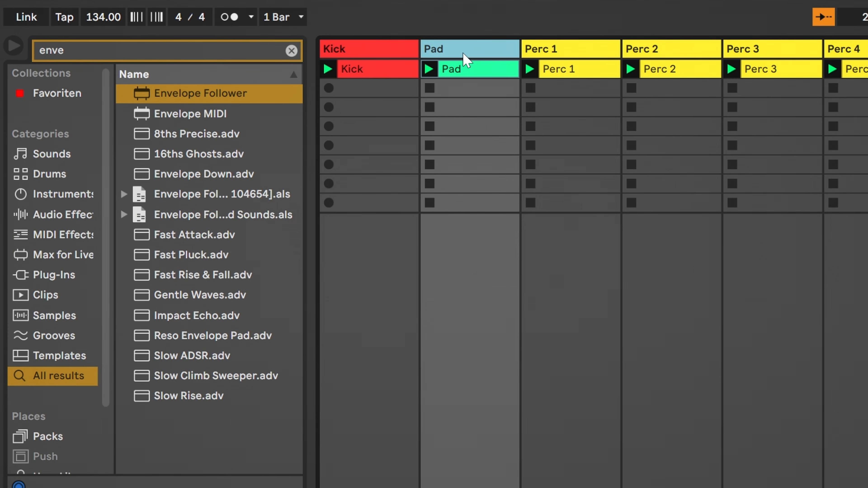
pyautogui.hotkey('ctrl', 'f')
pyautogui.write('ut')
pyautogui.press('Down')
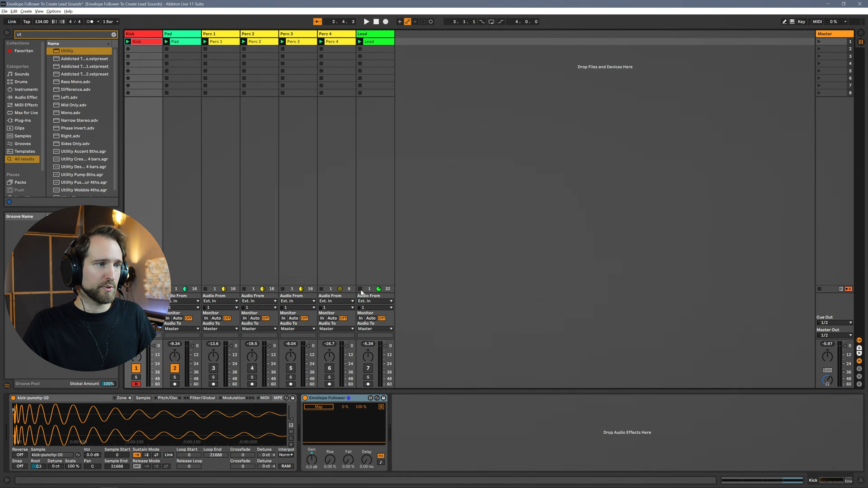
# Map the Kick track's Envelope Follower to the Gain of the Pad track's Utility, and audition the result
pyautogui.click(321, 408)
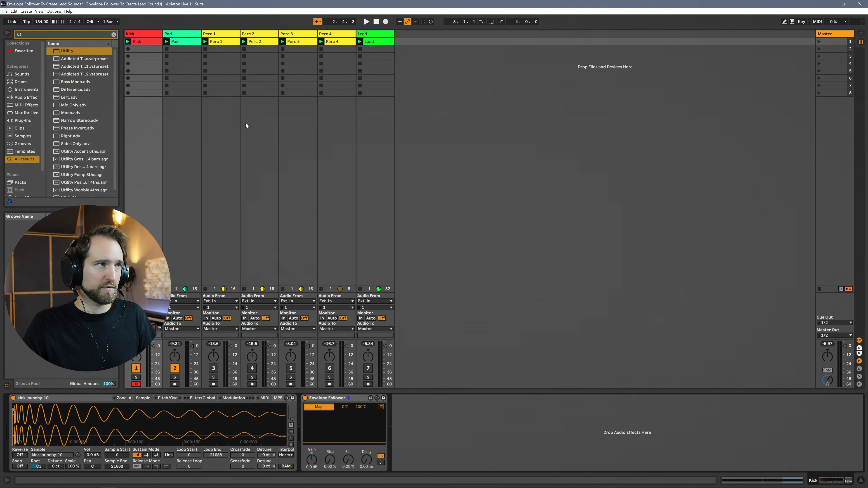
pyautogui.click(175, 41)
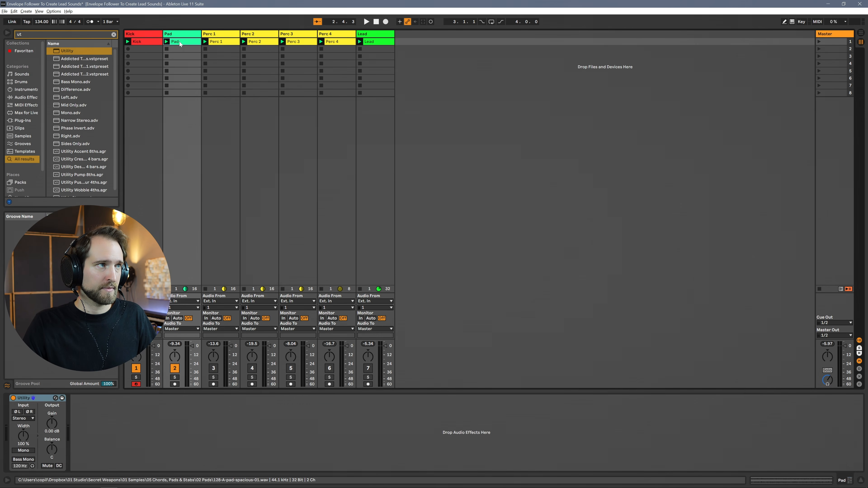
pyautogui.click(48, 429)
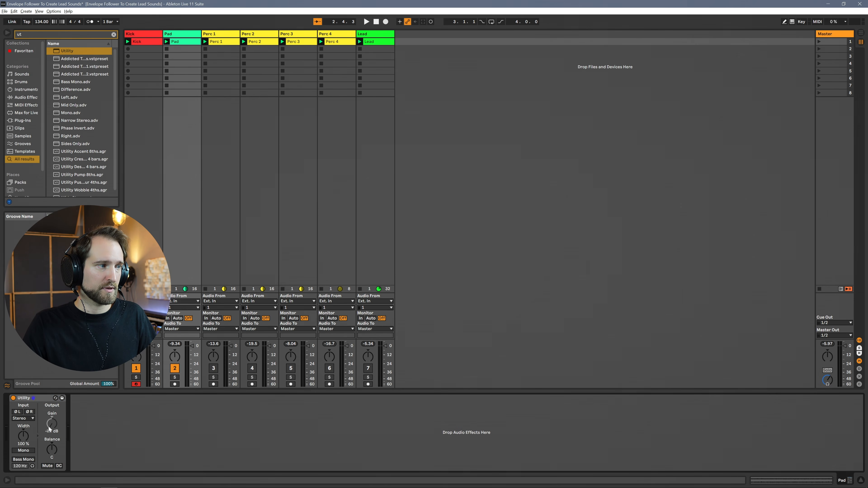
pyautogui.click(150, 42)
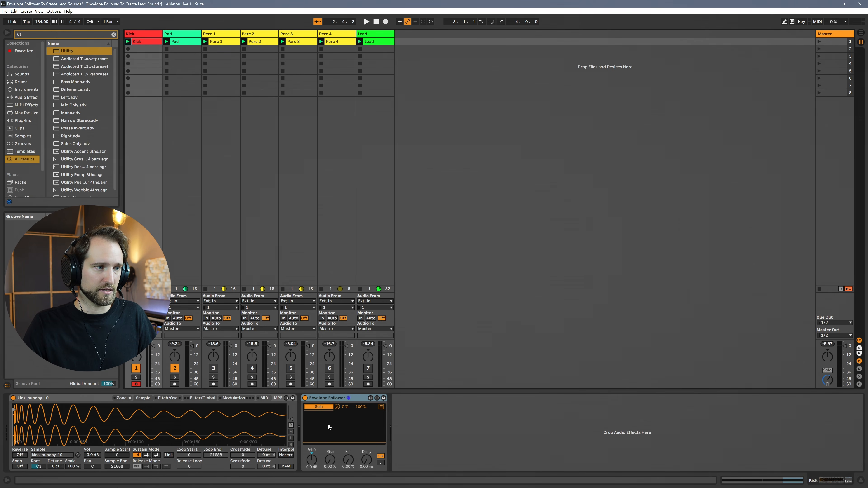
pyautogui.press('space')
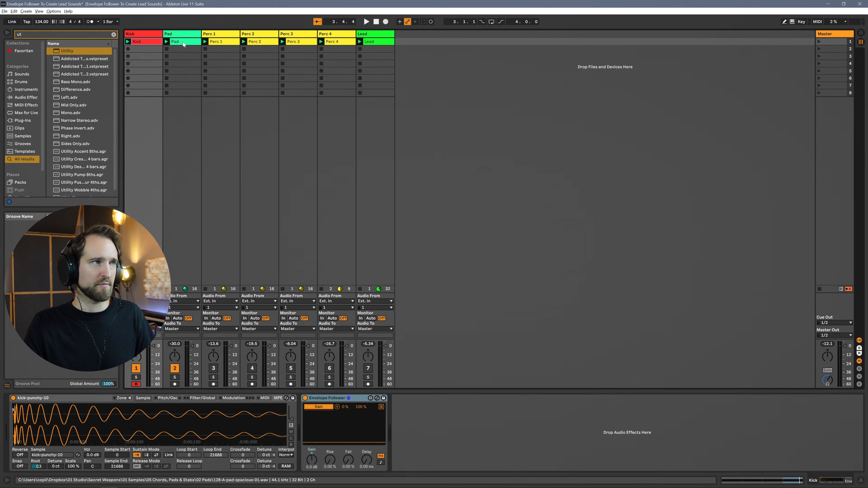
pyautogui.click(165, 55)
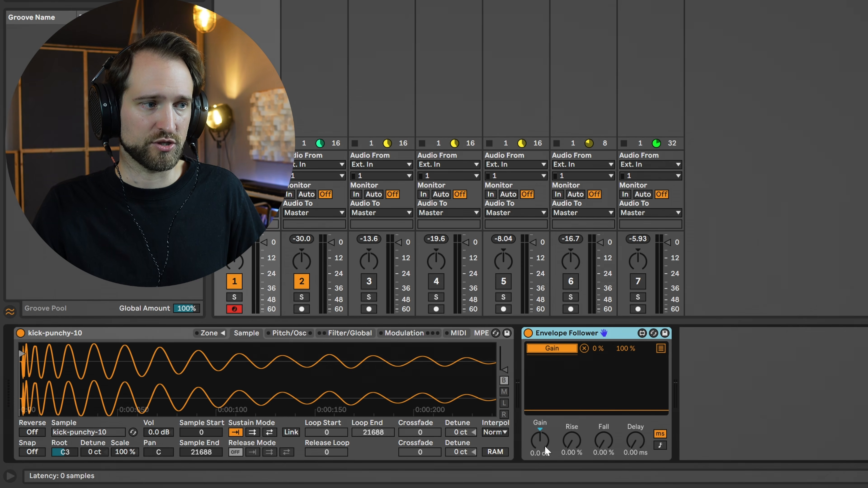
# Raise the Kick Envelope Follower's Gain to 3.3 dB while checking the envelope during playback
pyautogui.press('space')
pyautogui.moveTo(545, 446); pyautogui.dragTo(544, 425)
pyautogui.press('space')
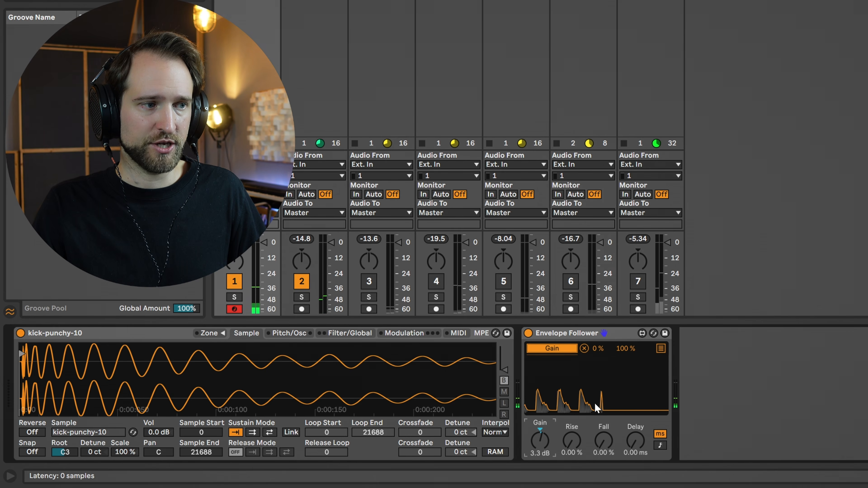
# Smooth the Kick envelope by setting Rise to 22.0 % and Fall to 29.9 %, checking it during playback
pyautogui.moveTo(573, 443); pyautogui.dragTo(574, 436)
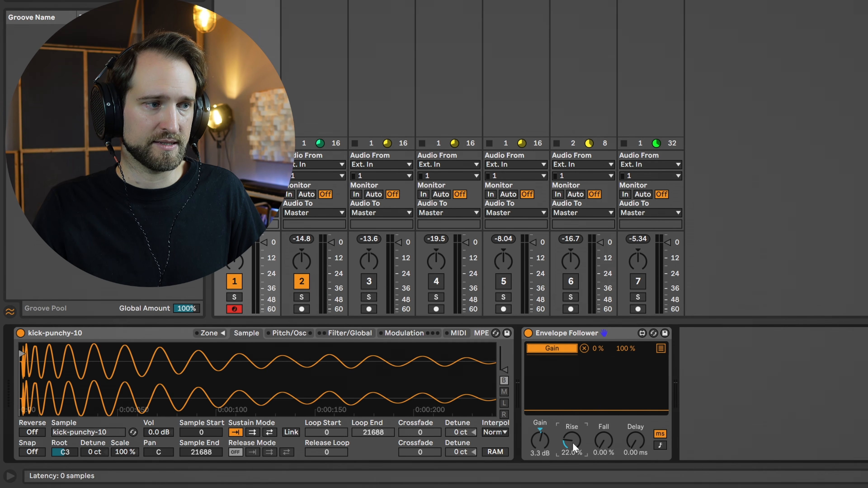
pyautogui.press('space')
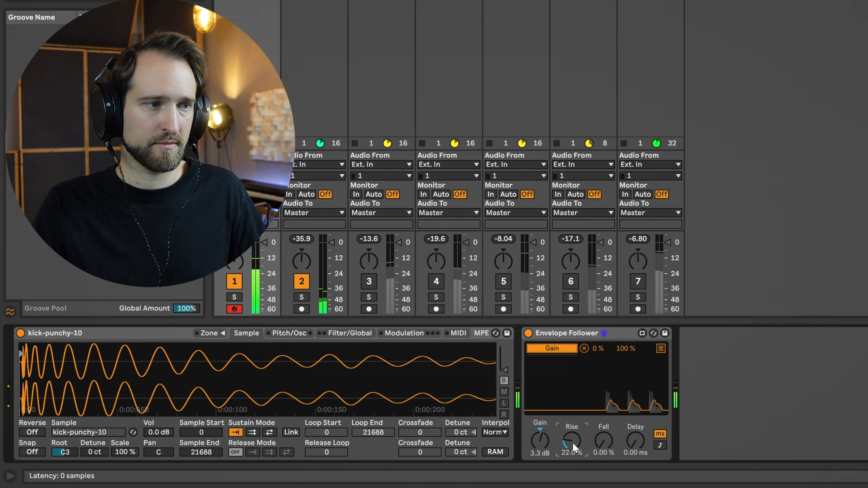
pyautogui.click(603, 441)
pyautogui.moveTo(603, 441); pyautogui.dragTo(600, 445)
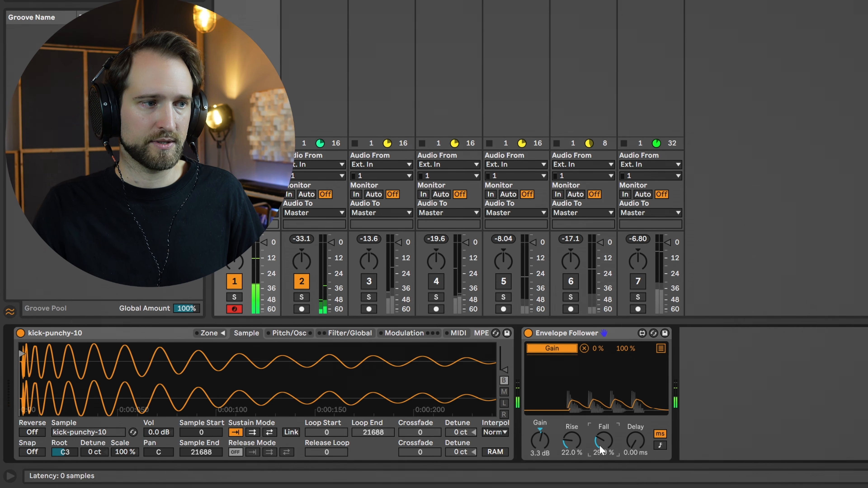
pyautogui.press('space')
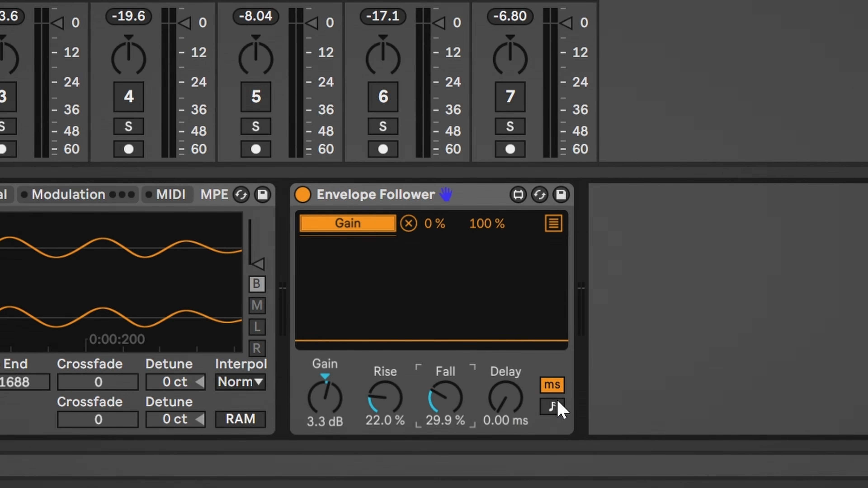
# Switch the Kick Envelope Follower's delay to tempo-synced values, set it to 1/8, and play the result
pyautogui.click(553, 407)
pyautogui.moveTo(515, 416); pyautogui.dragTo(515, 403)
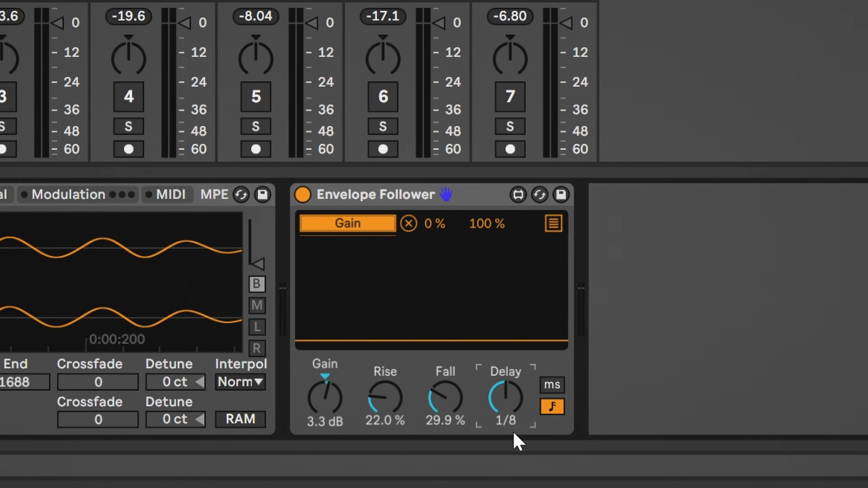
pyautogui.press('space')
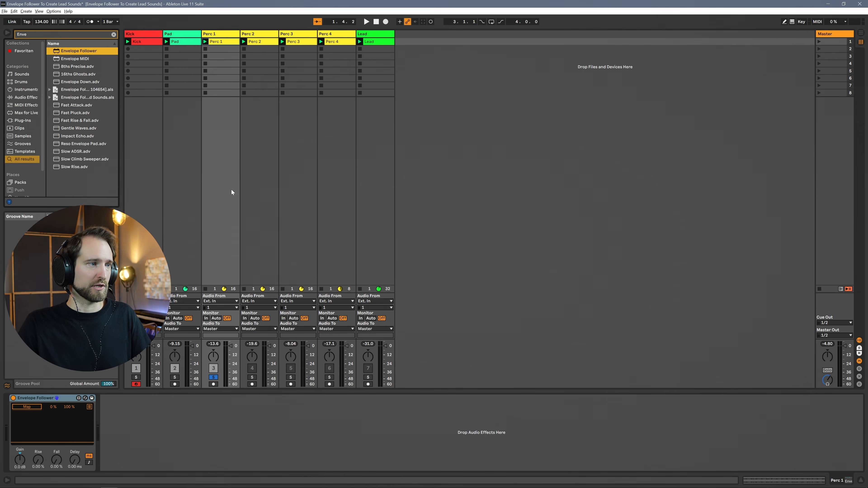
# Map the Envelope Follower on the Perc 1 track to the Gain of the Pad track's Utility
pyautogui.press('space')
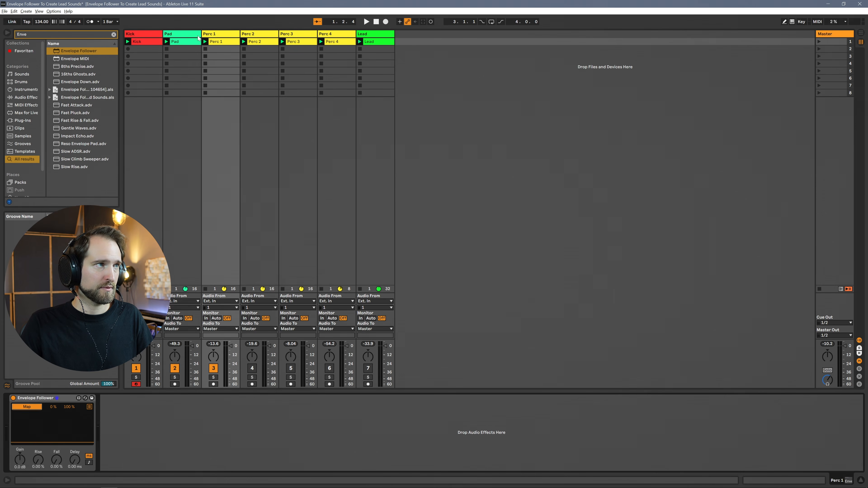
pyautogui.click(198, 37)
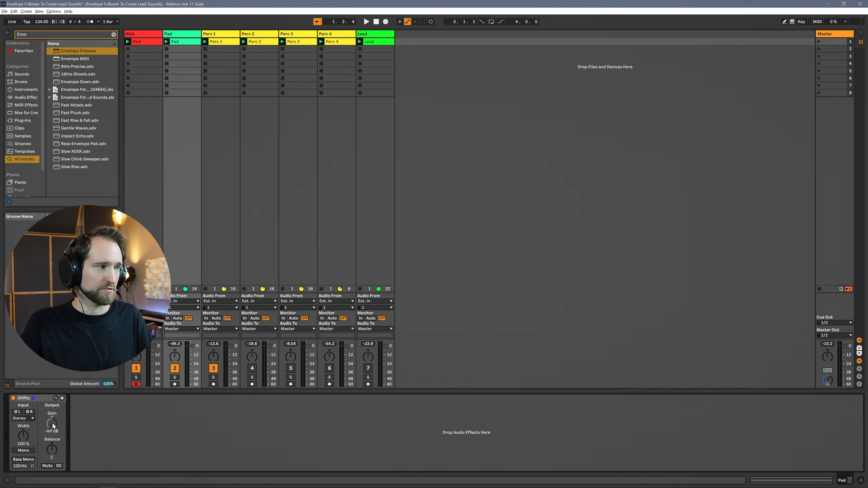
pyautogui.click(225, 35)
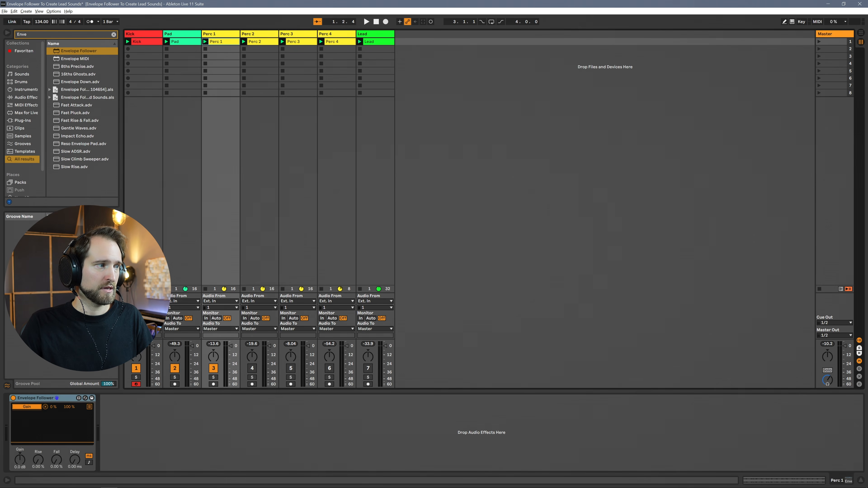
# Raise the Perc 1 Envelope Follower's Gain to 15 dB while listening to the gated pad
pyautogui.click(22, 463)
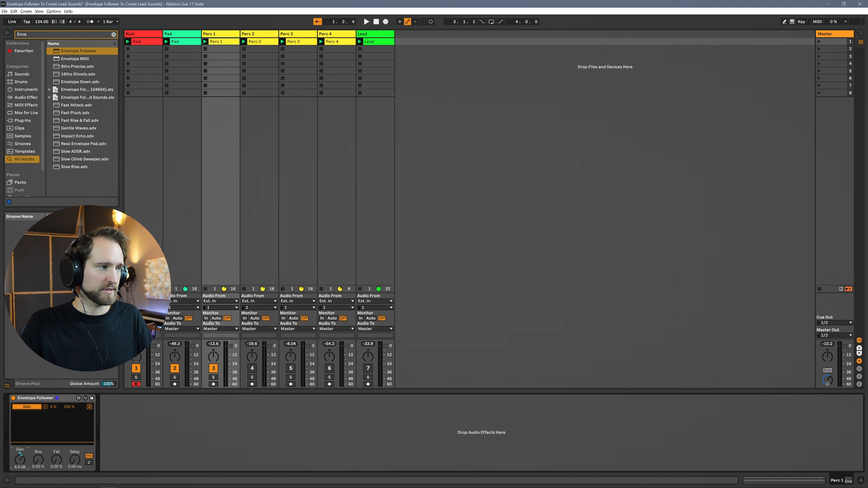
pyautogui.press('space')
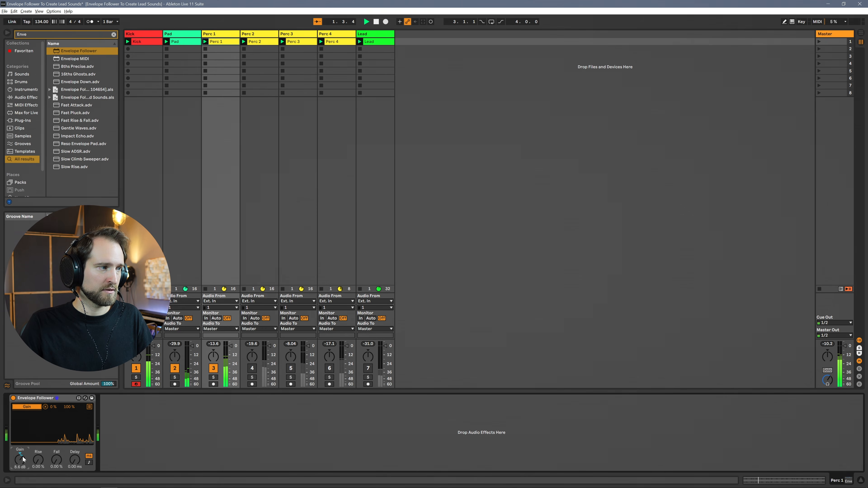
pyautogui.moveTo(20, 460); pyautogui.dragTo(21, 454)
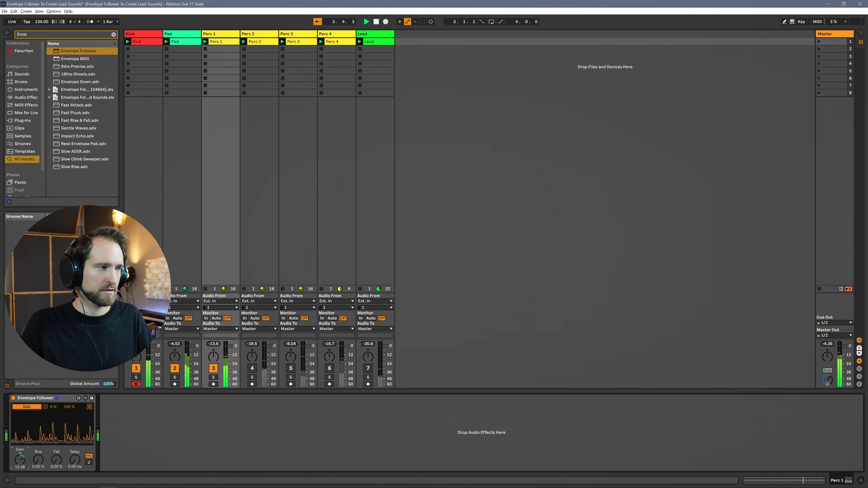
pyautogui.press('space')
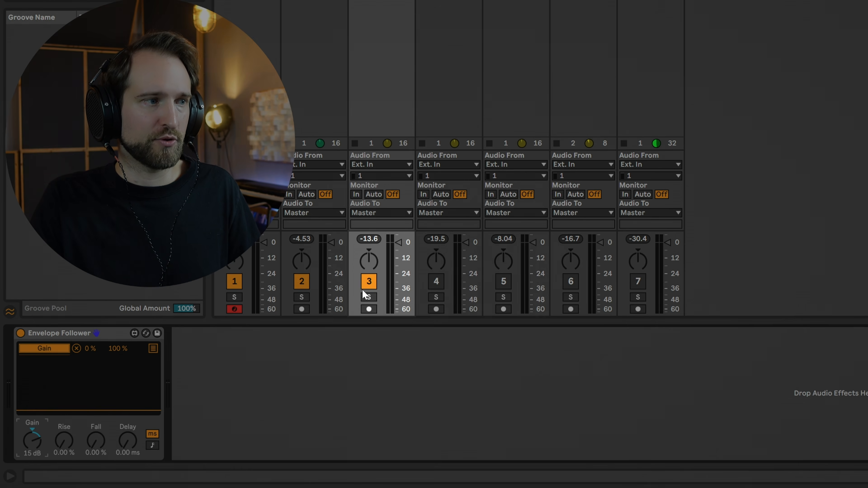
# Deactivate the Perc 1 track, and activate Perc 2, Perc 3 and Perc 4 while the loop plays
pyautogui.click(369, 279)
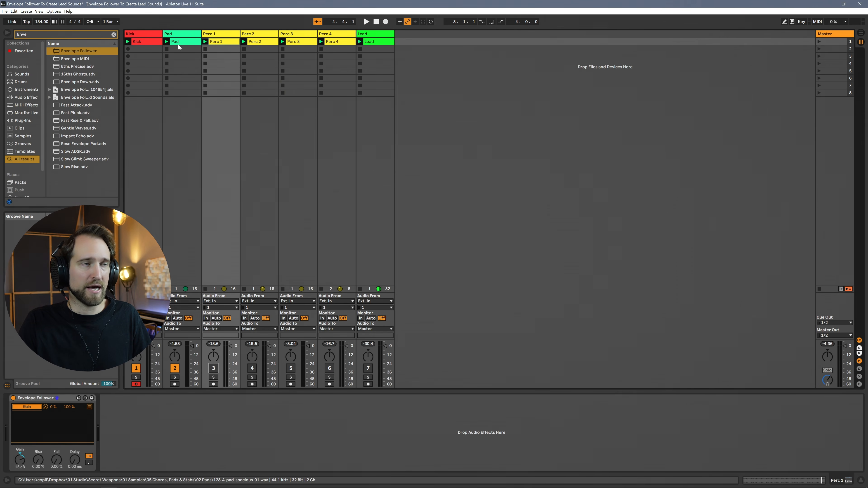
pyautogui.press('space')
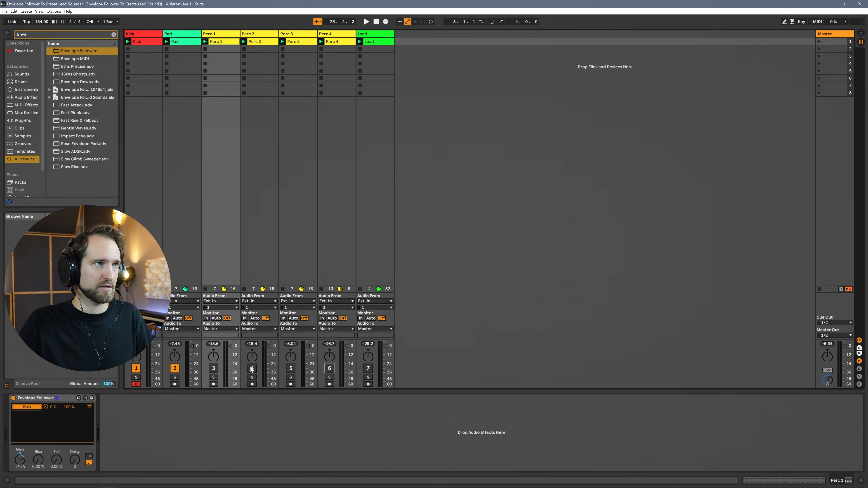
pyautogui.press('space')
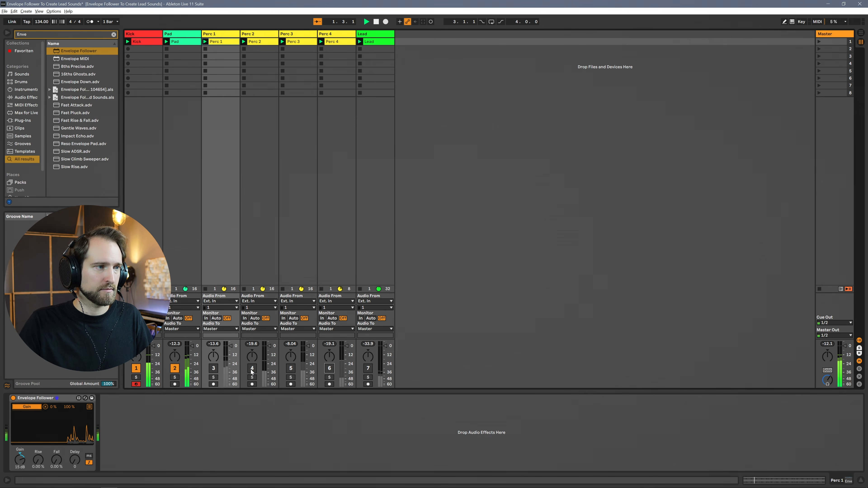
pyautogui.click(252, 370)
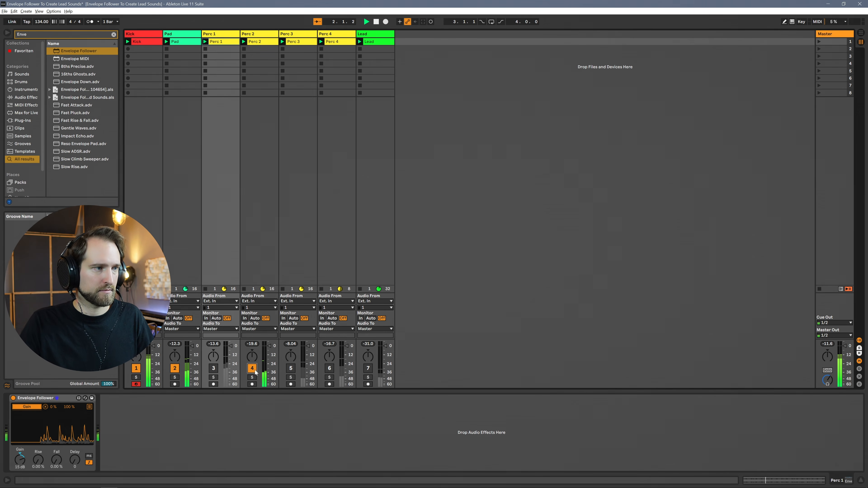
pyautogui.click(291, 369)
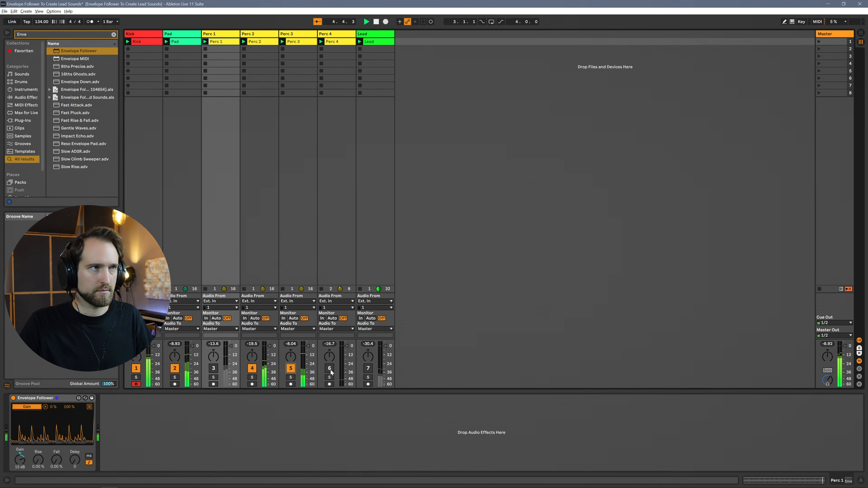
pyautogui.click(330, 369)
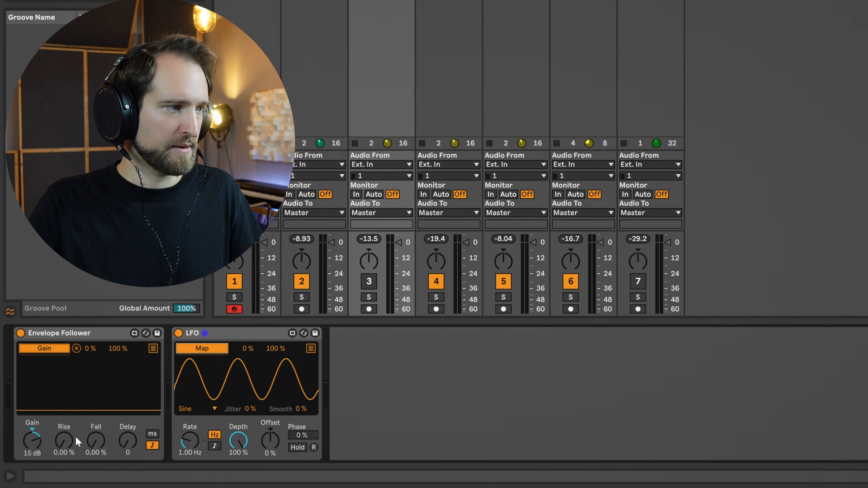
# Map the LFO to the Perc 1 Envelope Follower's Rise and Fall, and reduce the LFO Depth to 9.45 %
pyautogui.click(61, 444)
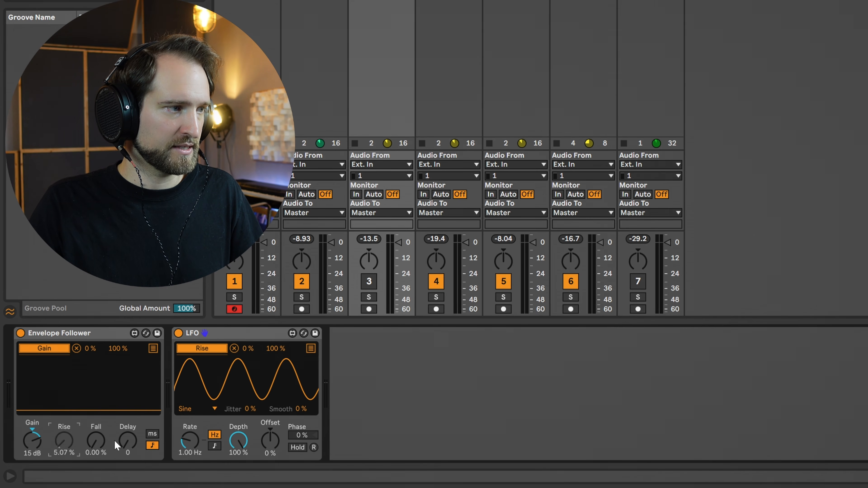
pyautogui.click(90, 445)
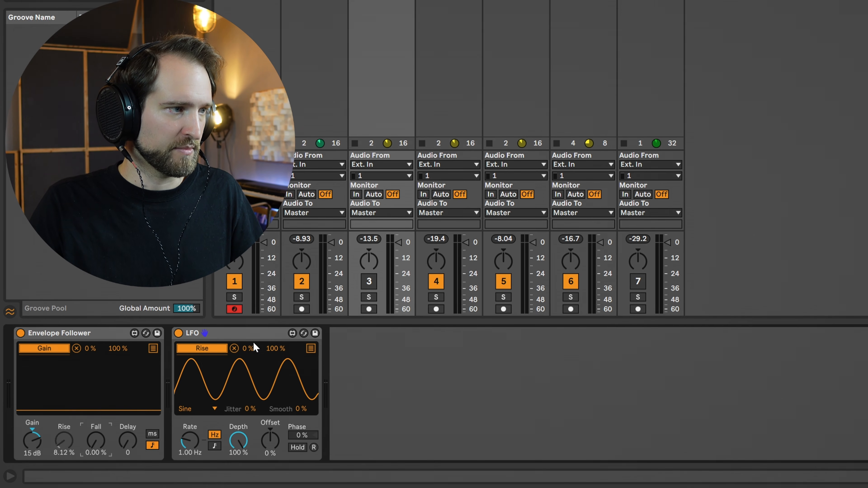
pyautogui.click(310, 348)
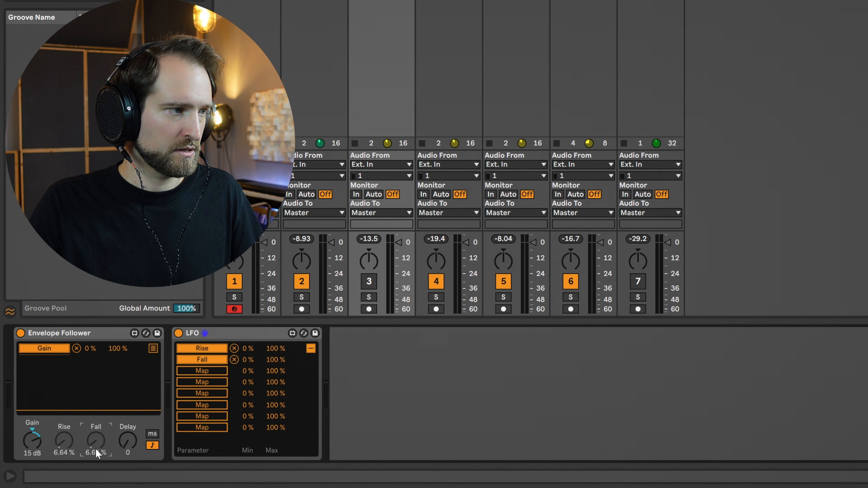
pyautogui.click(311, 348)
pyautogui.moveTo(237, 442); pyautogui.dragTo(238, 487)
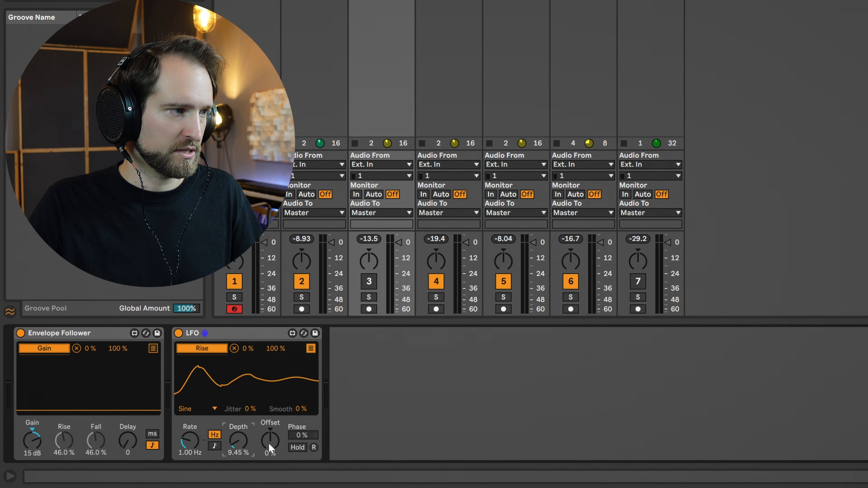
# Set the LFO's Offset to -88 % and Depth to 15.7 %, and switch its Rate to tempo sync at 1.5
pyautogui.moveTo(192, 444); pyautogui.dragTo(191, 436)
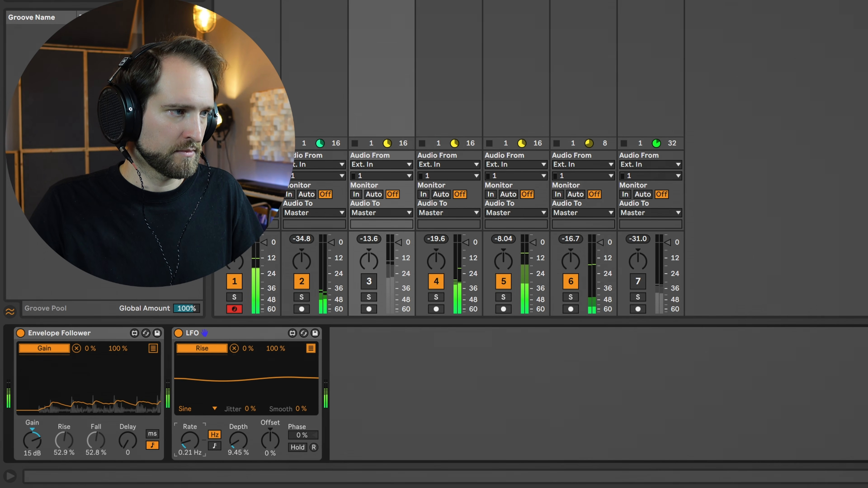
pyautogui.moveTo(255, 443); pyautogui.dragTo(255, 472)
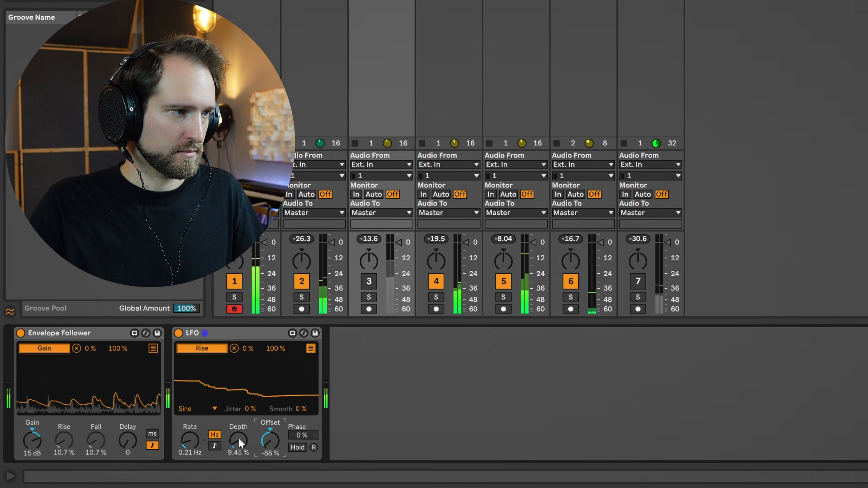
pyautogui.click(195, 446)
pyautogui.moveTo(195, 446); pyautogui.dragTo(195, 431)
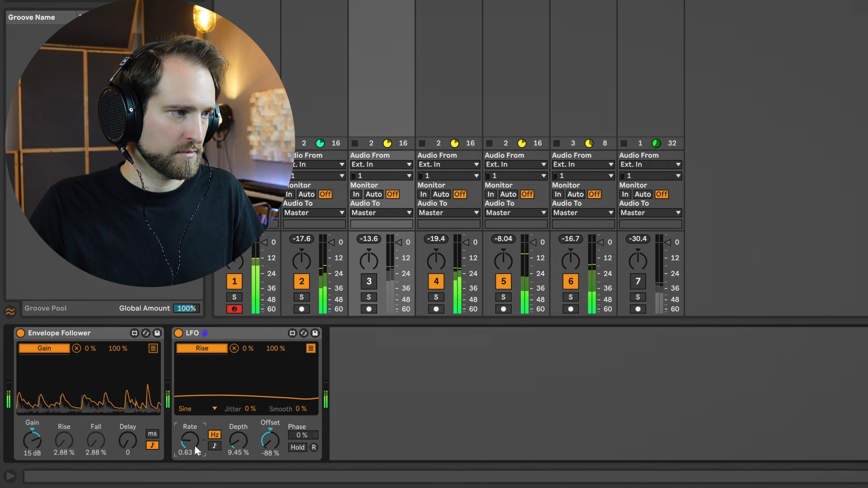
pyautogui.moveTo(241, 447); pyautogui.dragTo(241, 435)
pyautogui.click(214, 446)
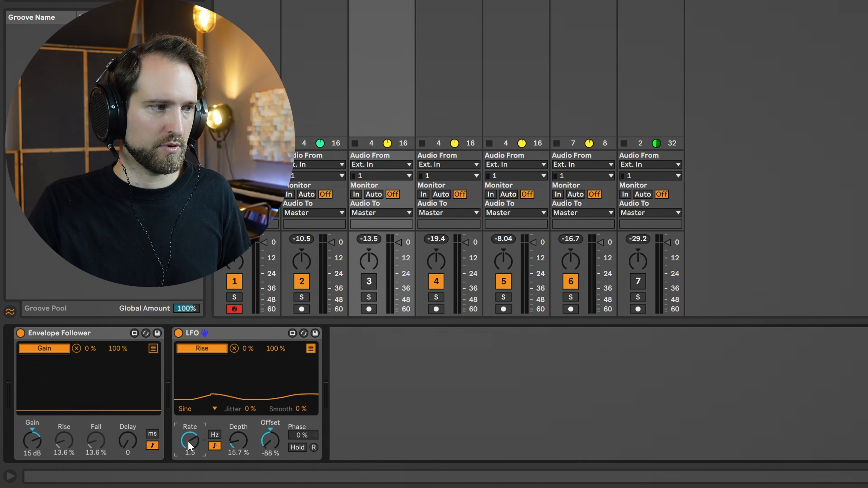
pyautogui.press('space')
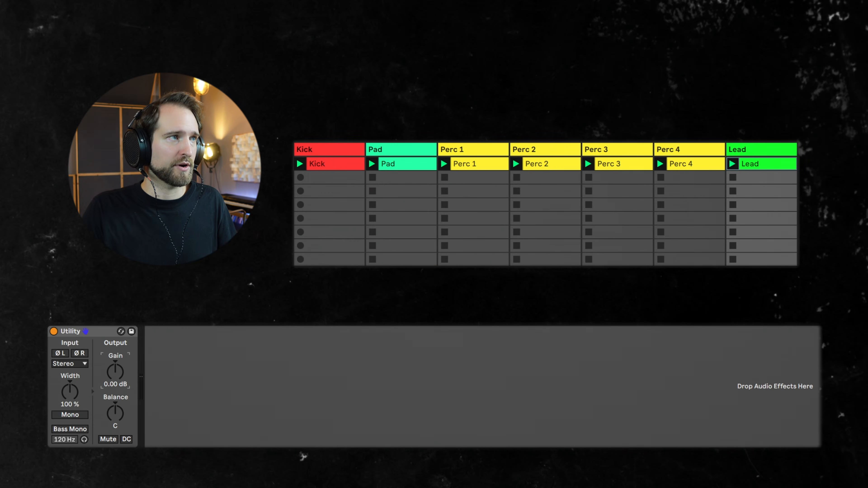
# Map the Envelope Follower on the Perc 1 track to the Gain of the Lead track's Utility
pyautogui.click(478, 167)
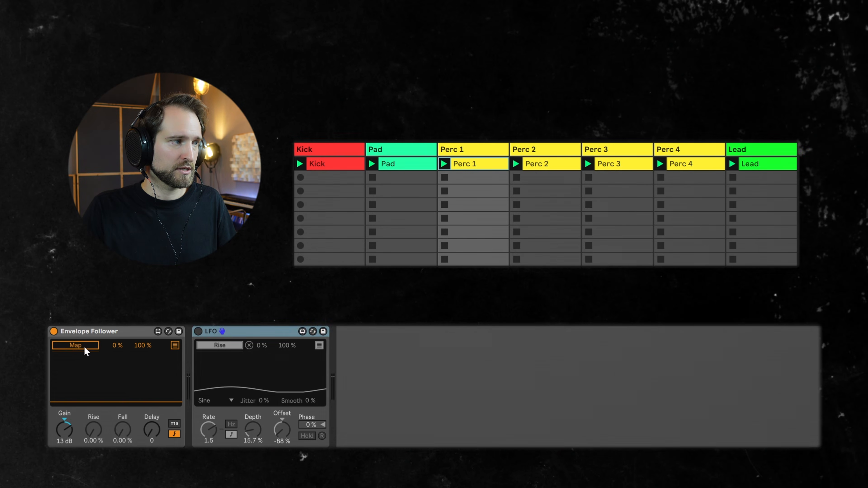
pyautogui.click(86, 347)
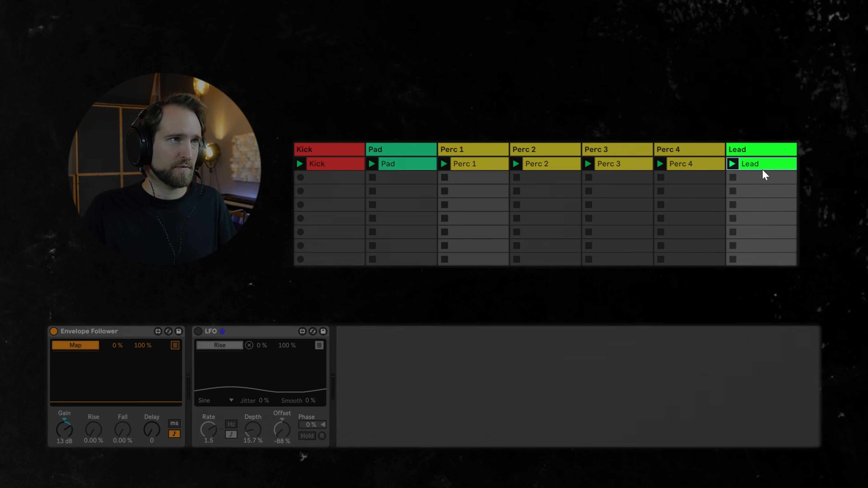
pyautogui.click(763, 168)
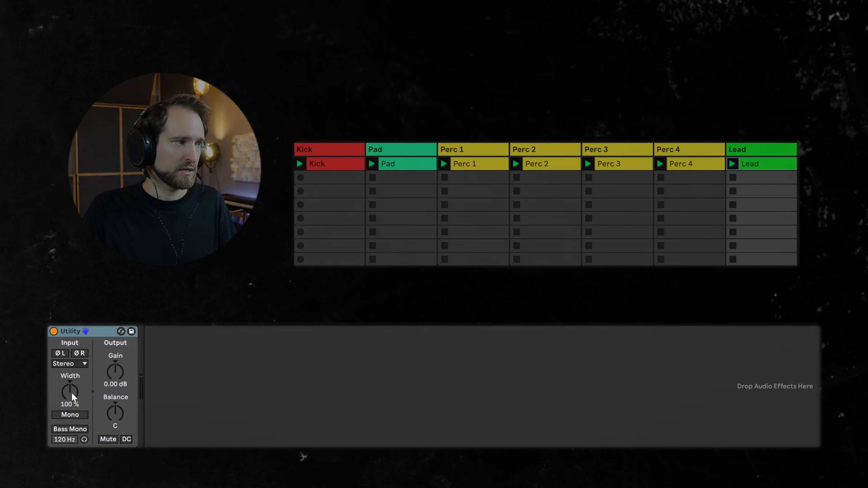
pyautogui.click(113, 373)
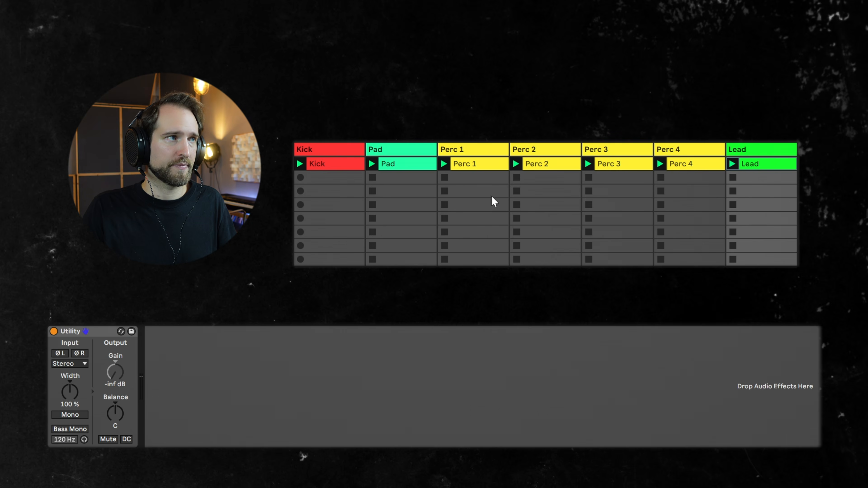
# Set the Perc 1 Envelope Follower's Gain to 22 dB, Rise to 17.3 % and Fall to 26.8 % while listening to the lead
pyautogui.click(472, 165)
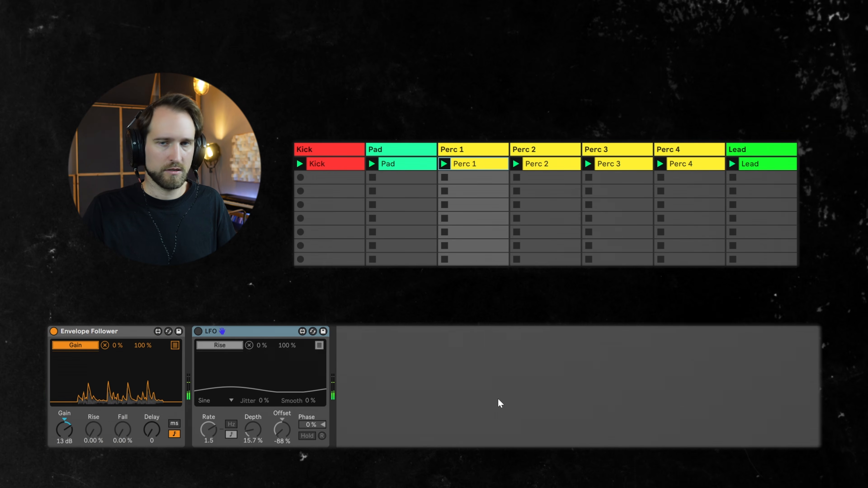
pyautogui.moveTo(75, 437); pyautogui.dragTo(75, 421)
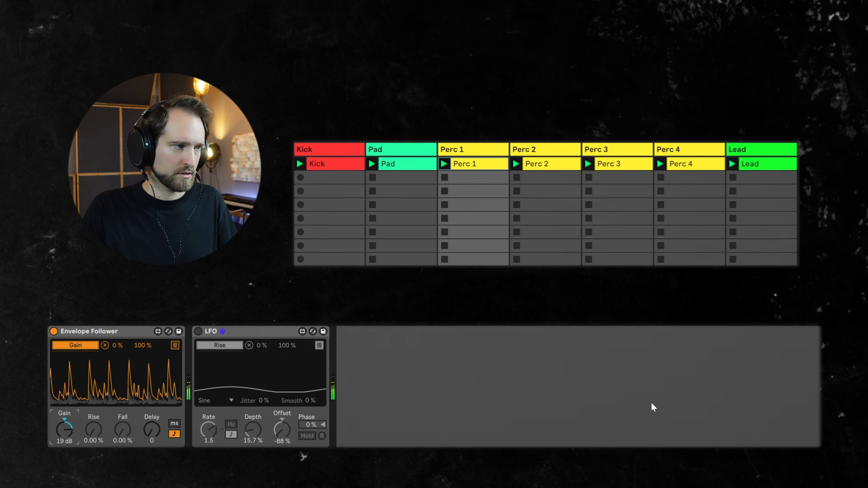
pyautogui.press('space')
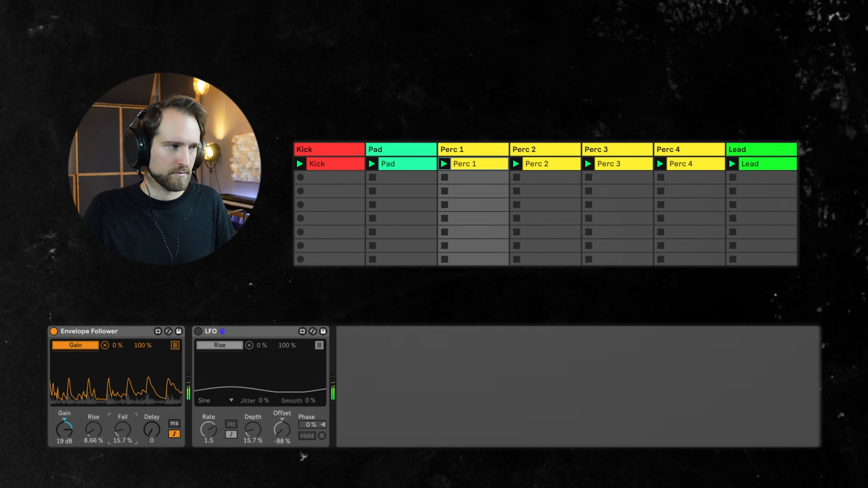
pyautogui.click(94, 435)
pyautogui.moveTo(122, 436); pyautogui.dragTo(94, 429)
pyautogui.moveTo(66, 433); pyautogui.dragTo(67, 428)
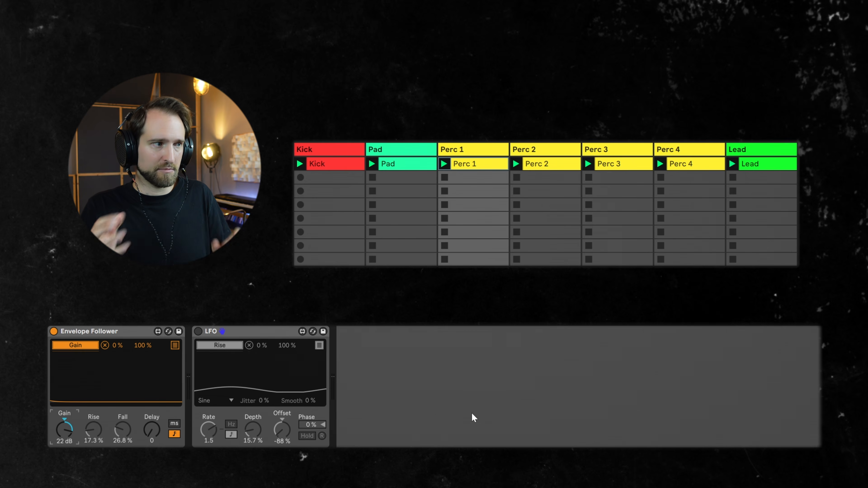
# Activate the Lead track's Saturator, comparing the sound with and without it, and set the Phaser-Flanger's Warmth to 21 %
pyautogui.click(762, 165)
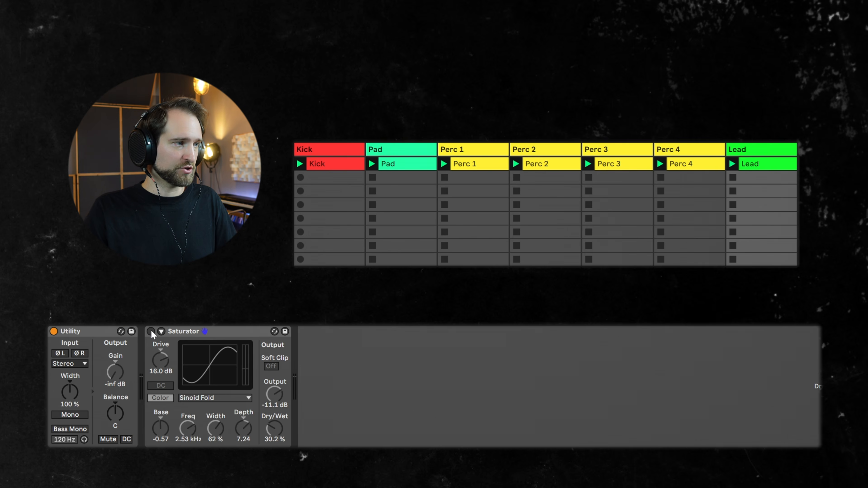
pyautogui.click(151, 332)
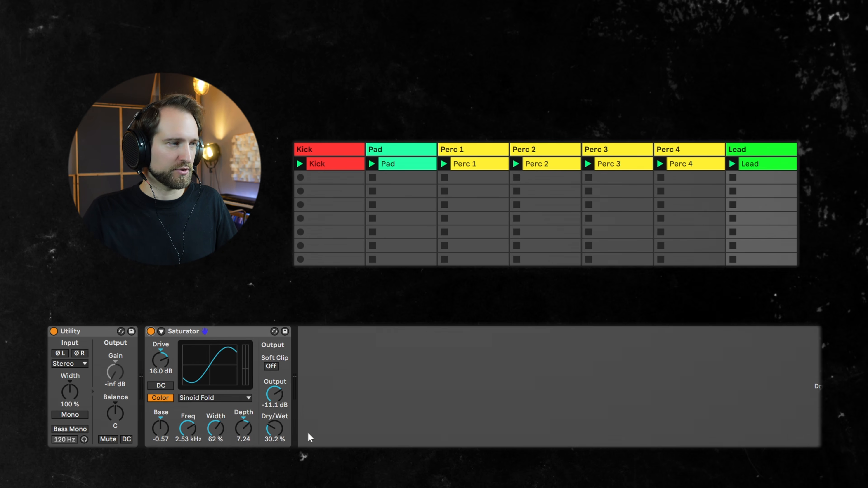
pyautogui.click(151, 332)
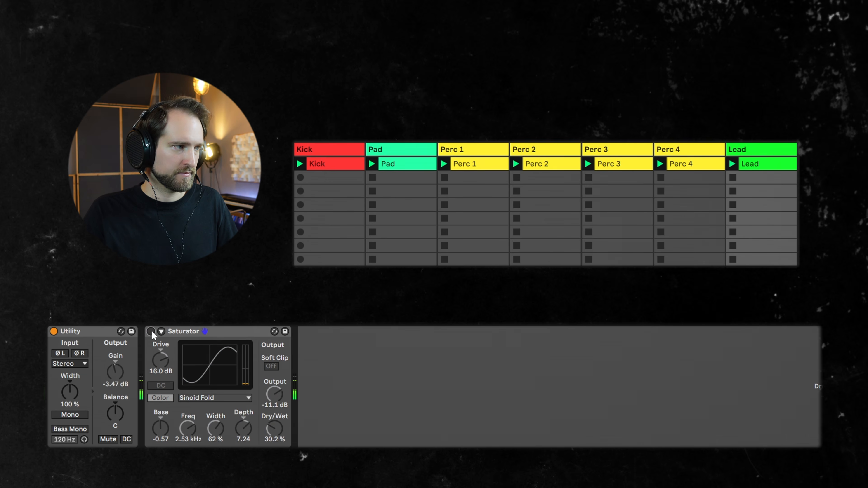
pyautogui.click(151, 332)
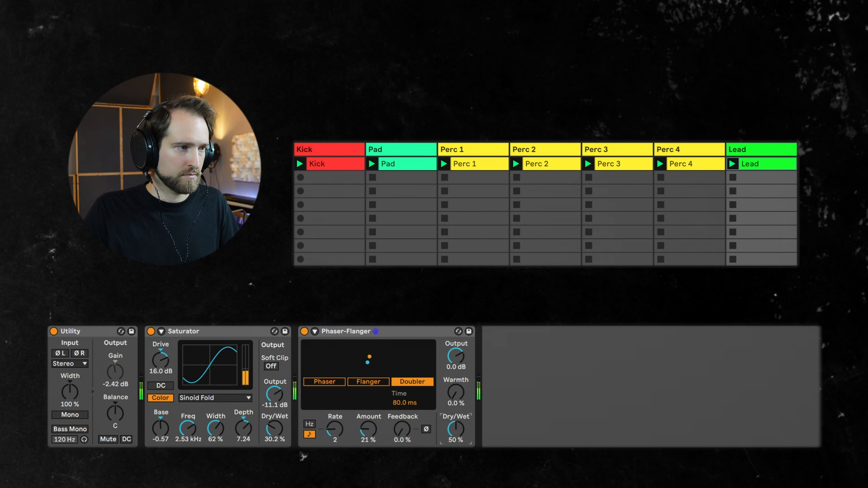
pyautogui.moveTo(461, 407); pyautogui.dragTo(461, 398)
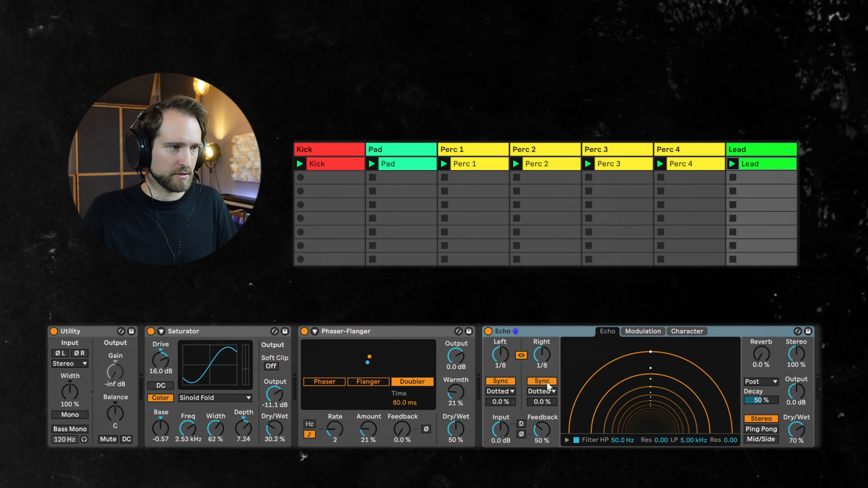
# Unlink Echo's left and right delay times, and set the right delay to 1/4, Reverb to 10 % and Dry/Wet to 28 %
pyautogui.click(521, 355)
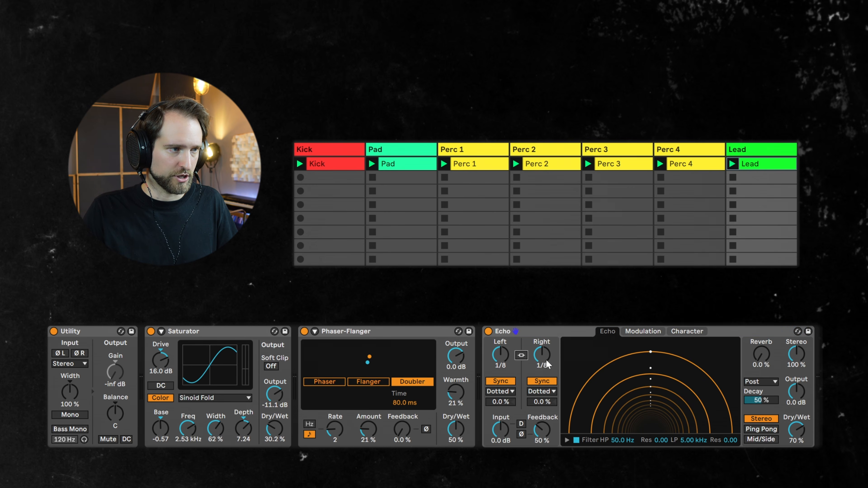
pyautogui.click(546, 365)
pyautogui.moveTo(545, 358); pyautogui.dragTo(546, 350)
pyautogui.moveTo(793, 437); pyautogui.dragTo(801, 439)
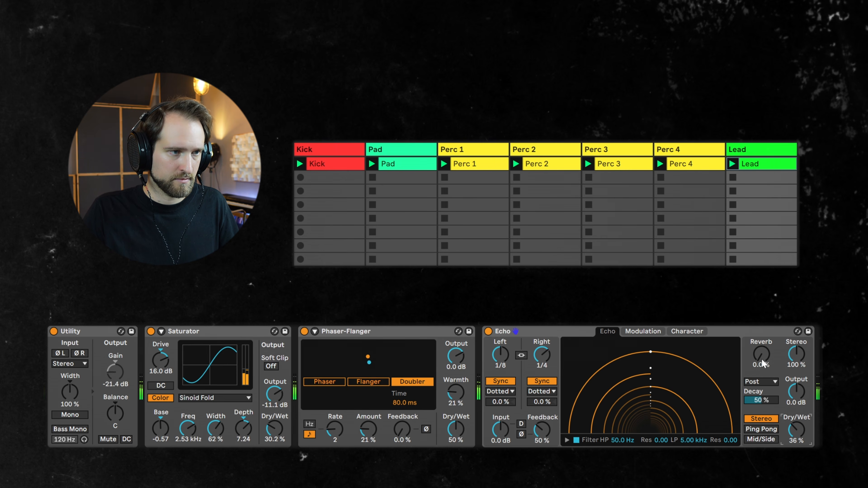
pyautogui.moveTo(762, 361); pyautogui.dragTo(762, 358)
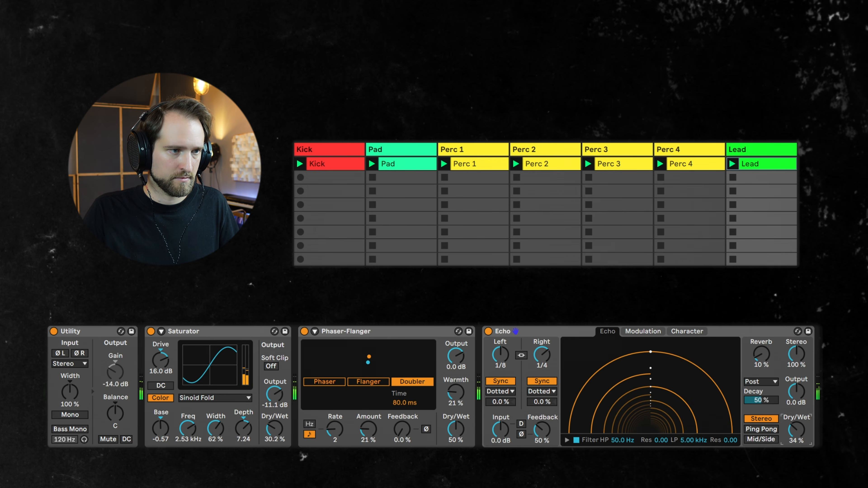
pyautogui.moveTo(796, 429); pyautogui.dragTo(797, 431)
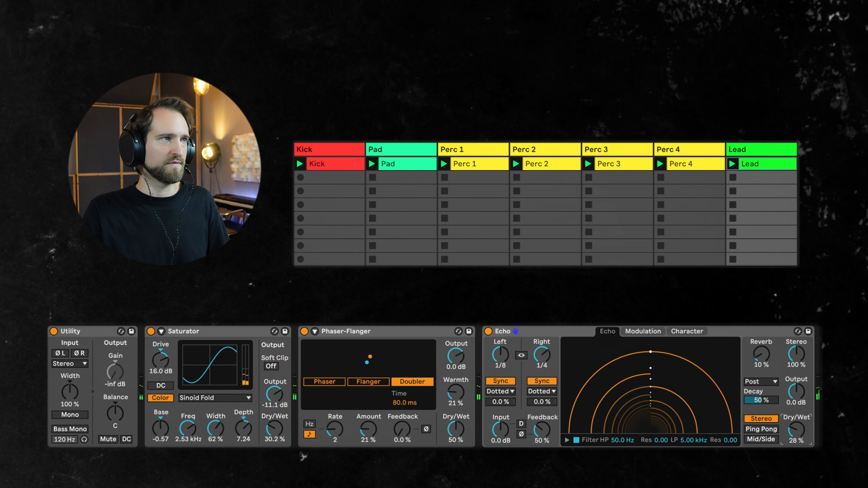
# Activate the LFO on the Perc 1 track, reduce its Depth to 2.36 % and fine-tune its Offset
pyautogui.click(466, 163)
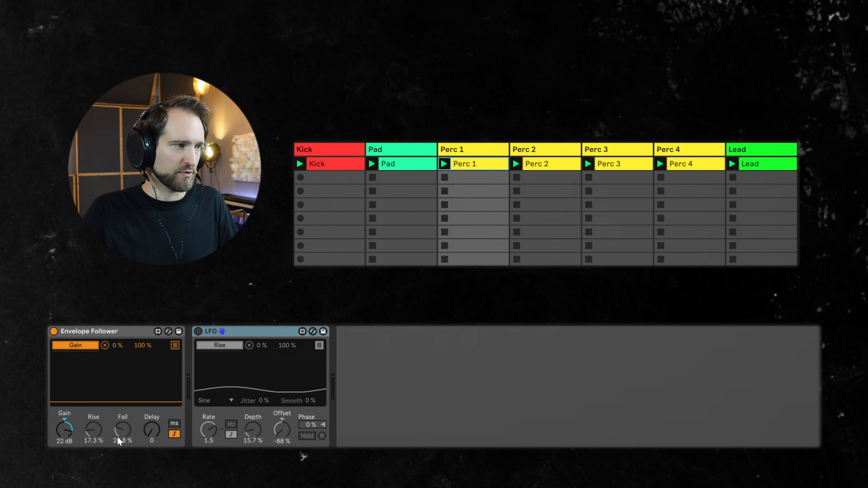
pyautogui.click(198, 331)
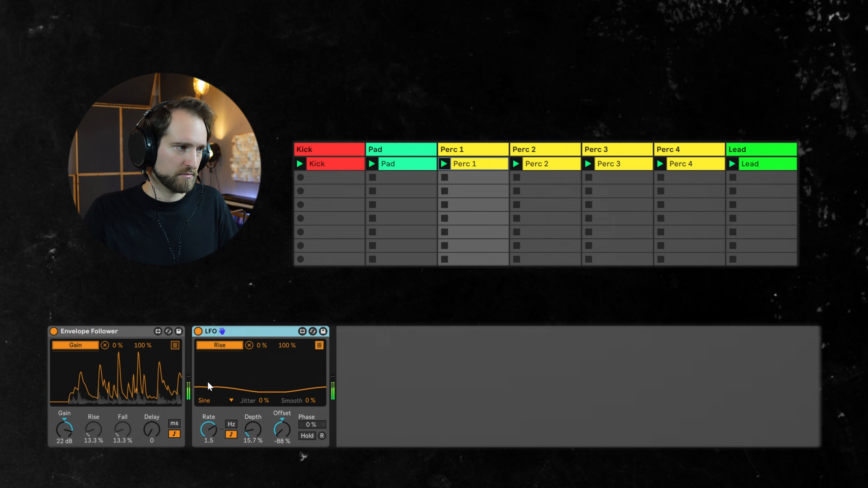
pyautogui.moveTo(253, 434); pyautogui.dragTo(253, 440)
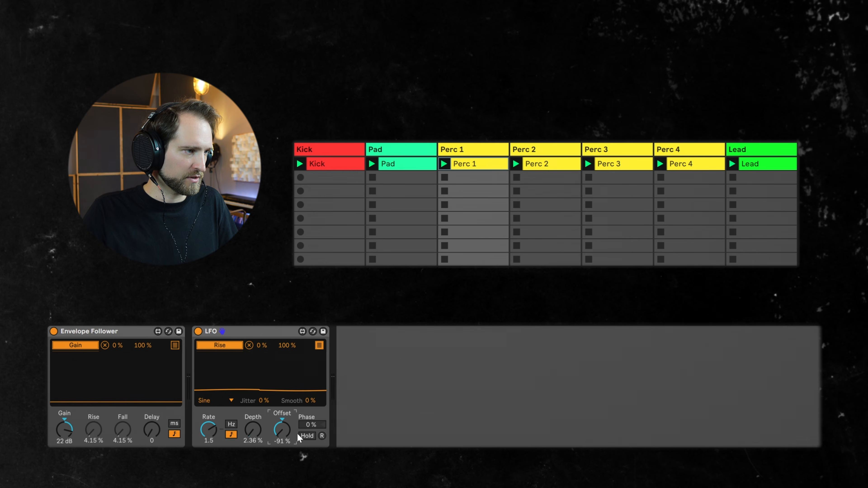
pyautogui.moveTo(283, 430); pyautogui.dragTo(282, 424)
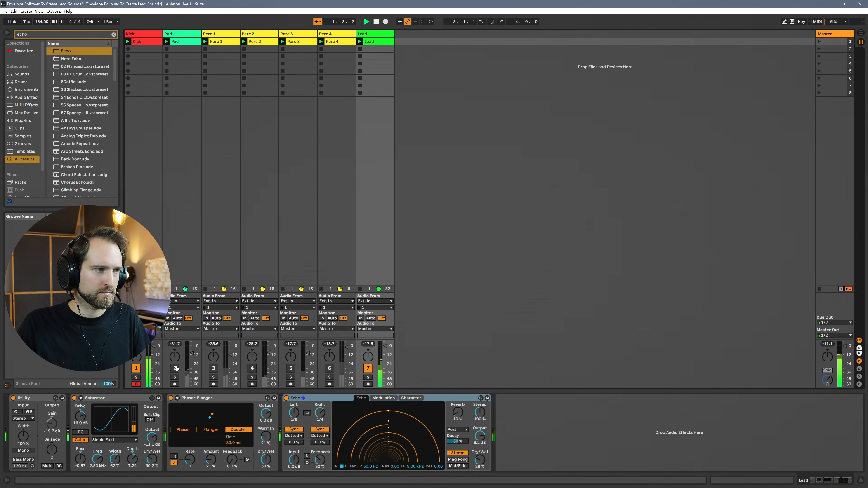
# Activate the Pad and Perc 1 to Perc 4 tracks one after another during playback, and deactivate Perc 1 again
pyautogui.click(175, 368)
pyautogui.click(214, 369)
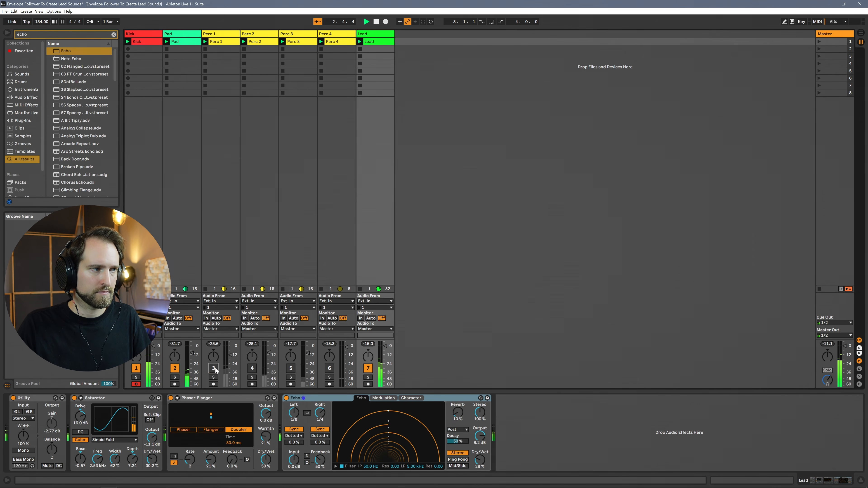
pyautogui.click(252, 368)
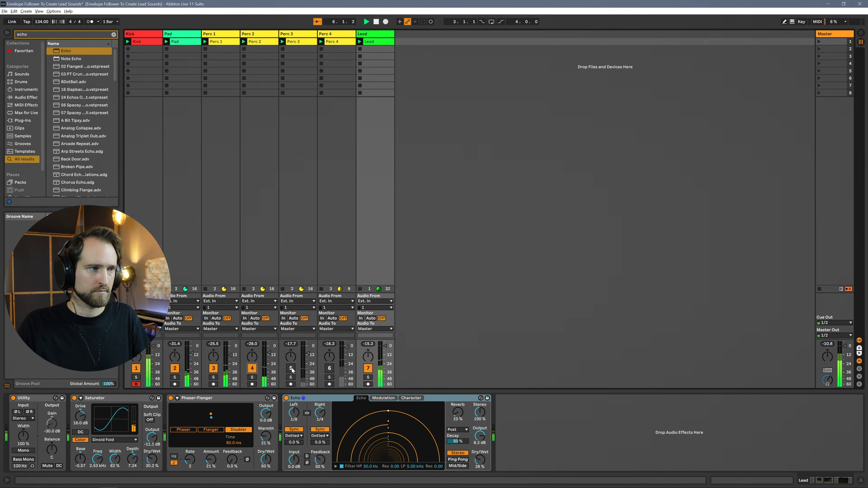
pyautogui.click(292, 368)
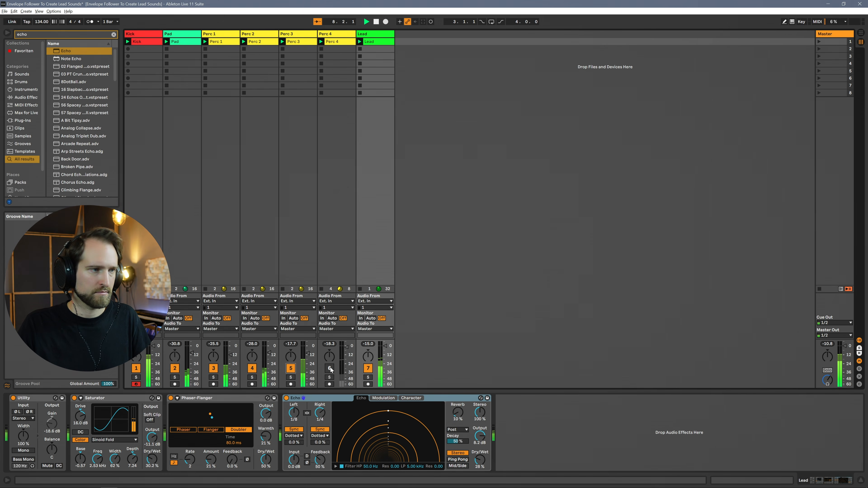
pyautogui.click(329, 368)
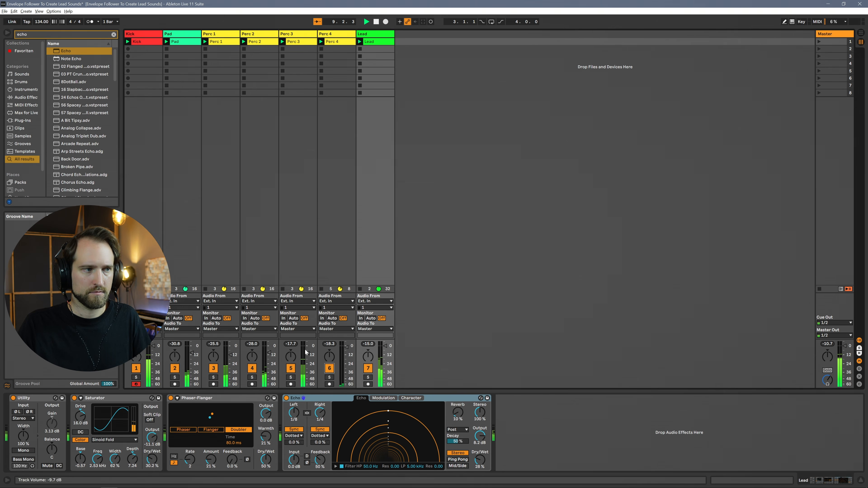
pyautogui.click(214, 369)
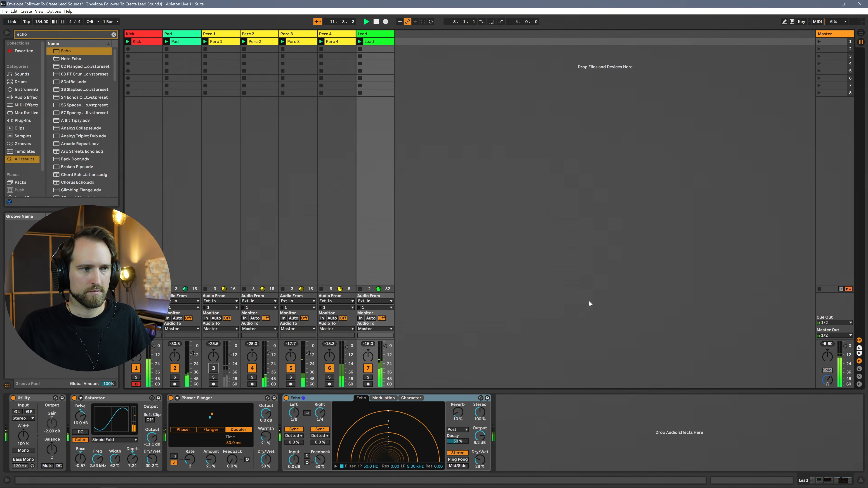